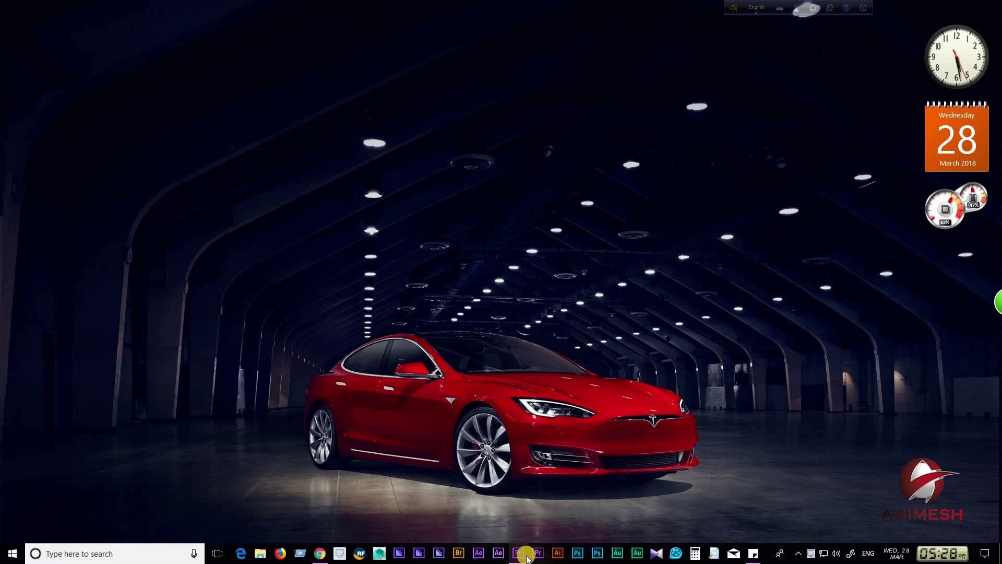
Bring Premiere Pro to the front and start a new project from the File menu.
{"action": "left_click", "coordinate": [527, 554]}
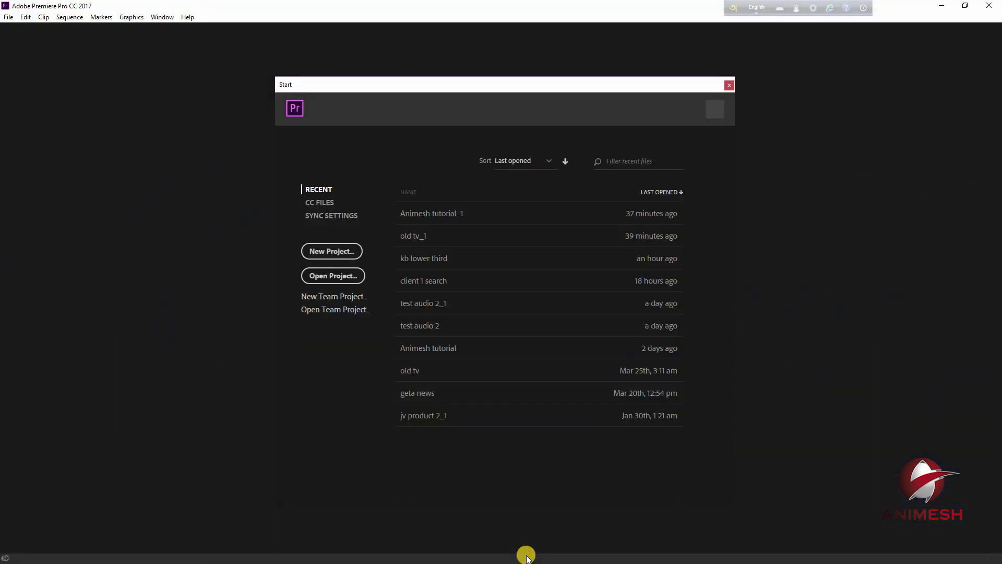
{"action": "left_click", "coordinate": [7, 17]}
{"action": "mouse_move", "coordinate": [48, 30]}
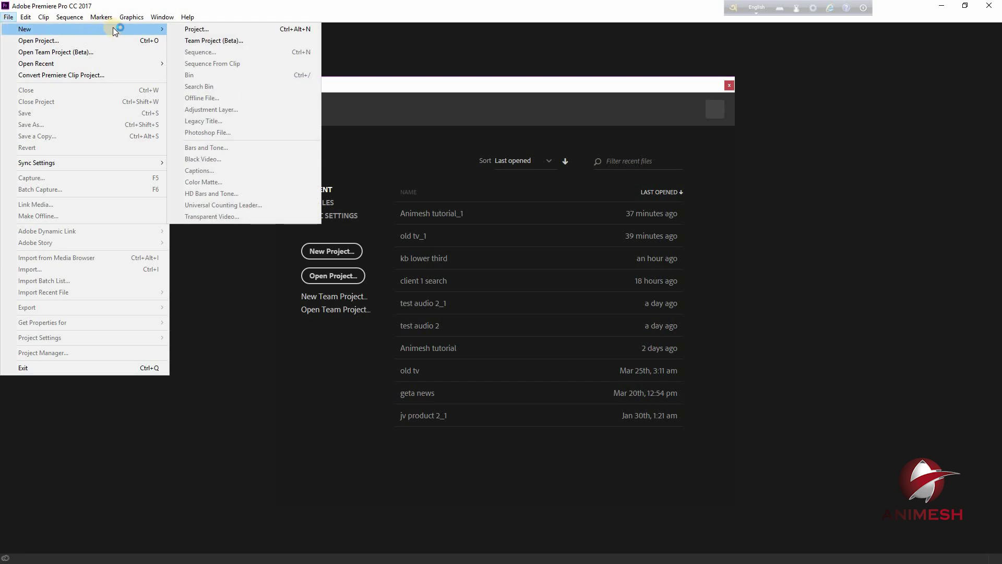
{"action": "left_click", "coordinate": [191, 29]}
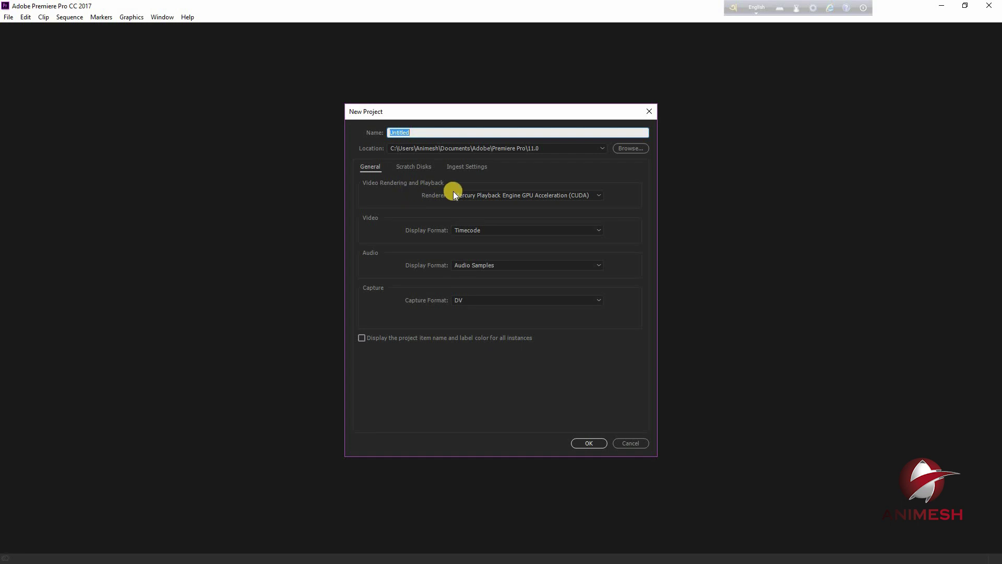
Switch the renderer between Software Only and GPU Acceleration (CUDA), leaving GPU Acceleration (CUDA) selected.
{"action": "left_click", "coordinate": [468, 195]}
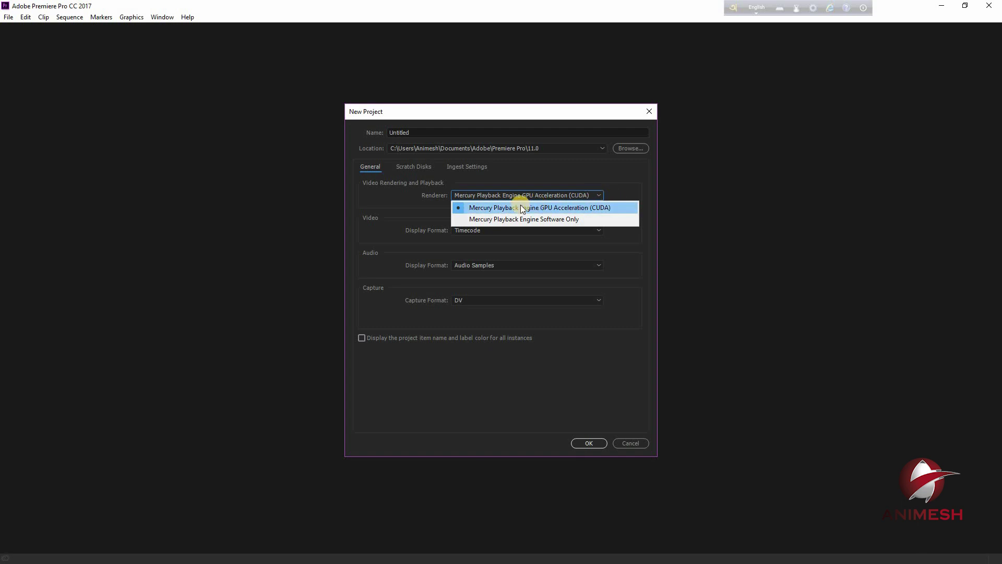
{"action": "left_click", "coordinate": [546, 220]}
{"action": "left_click", "coordinate": [547, 198]}
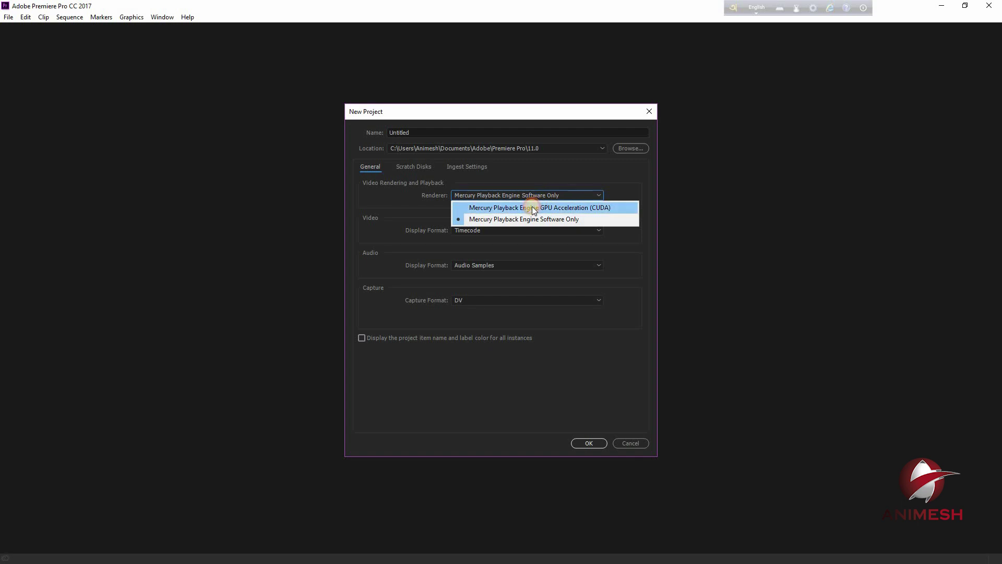
{"action": "left_click", "coordinate": [536, 208]}
{"action": "left_click", "coordinate": [533, 197]}
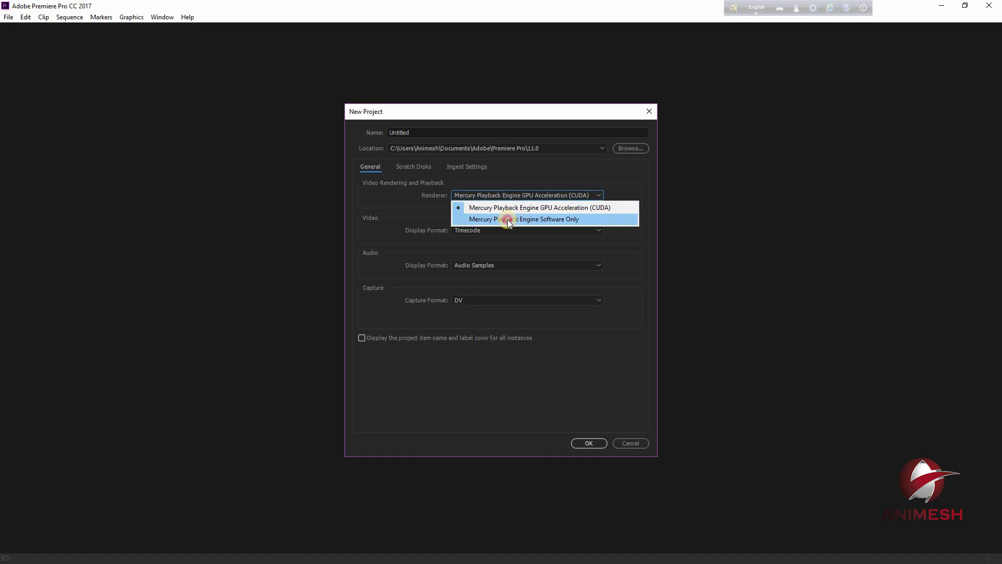
{"action": "left_click", "coordinate": [509, 219]}
{"action": "left_click", "coordinate": [550, 196]}
{"action": "left_click", "coordinate": [541, 209]}
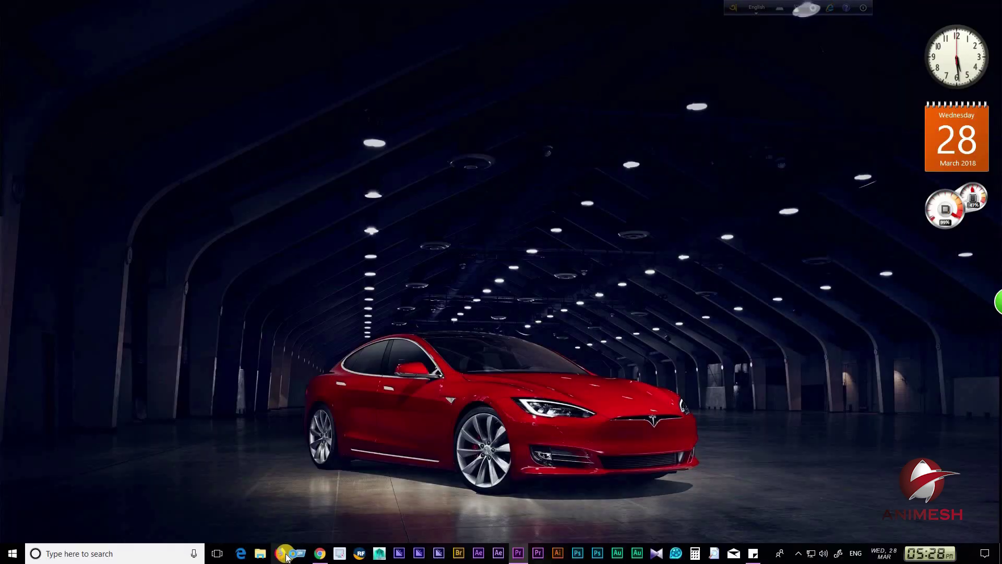
Browse to C:\Program Files\Adobe\Adobe Premiere Pro CC 2017 and widen the Explorer window.
{"action": "left_click", "coordinate": [261, 554]}
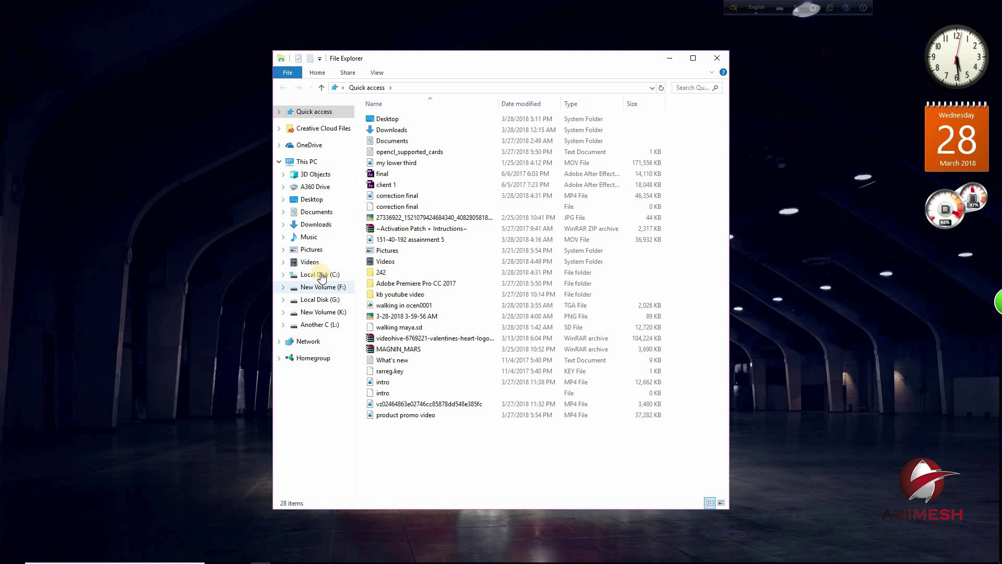
{"action": "left_click", "coordinate": [321, 276]}
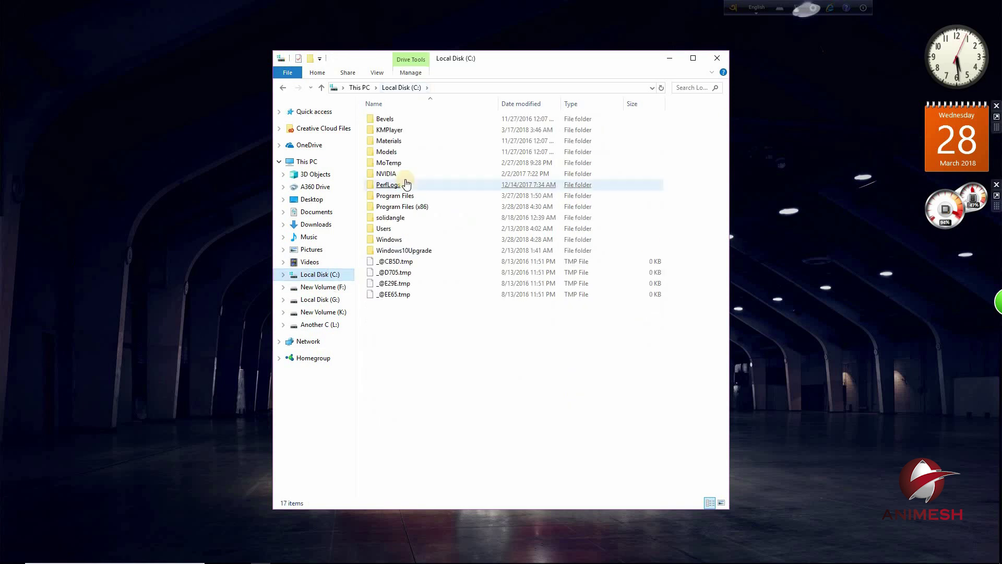
{"action": "double_click", "coordinate": [408, 197]}
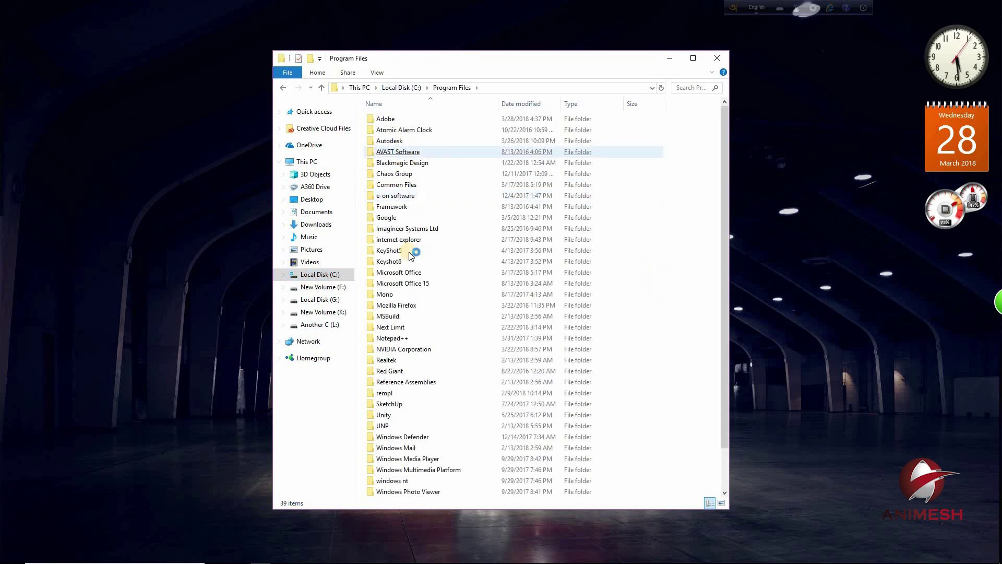
{"action": "double_click", "coordinate": [394, 118]}
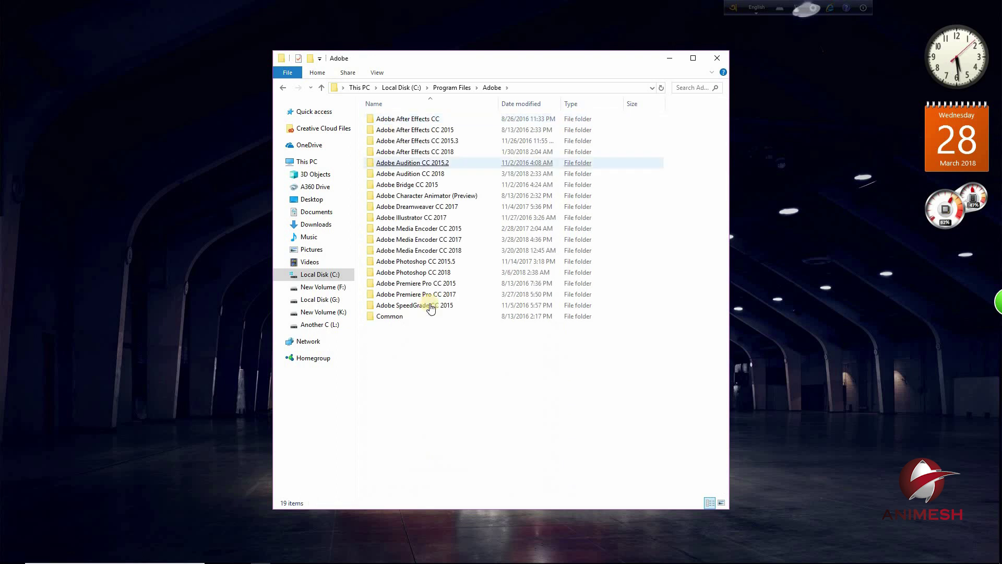
{"action": "left_click", "coordinate": [427, 316]}
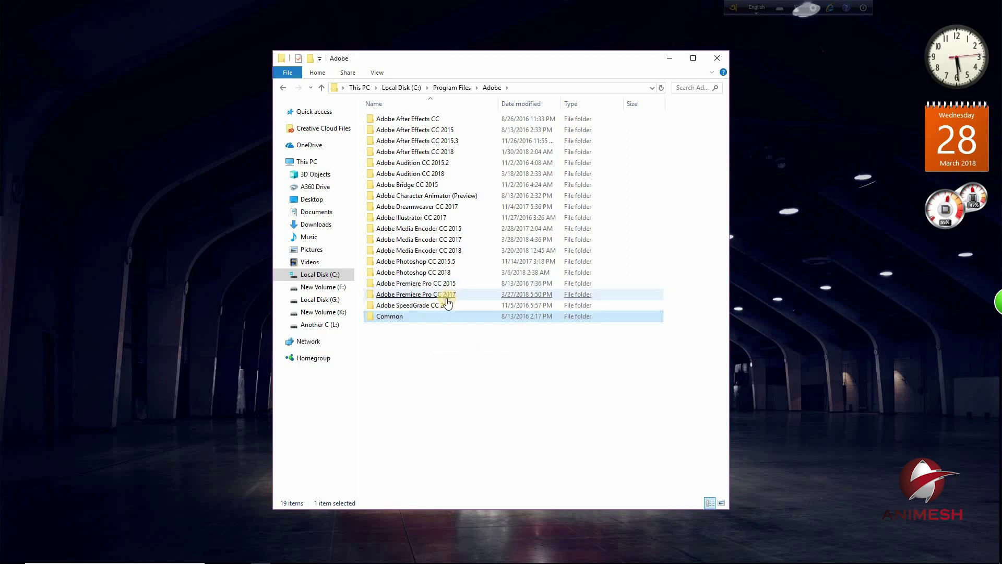
{"action": "left_click", "coordinate": [446, 296]}
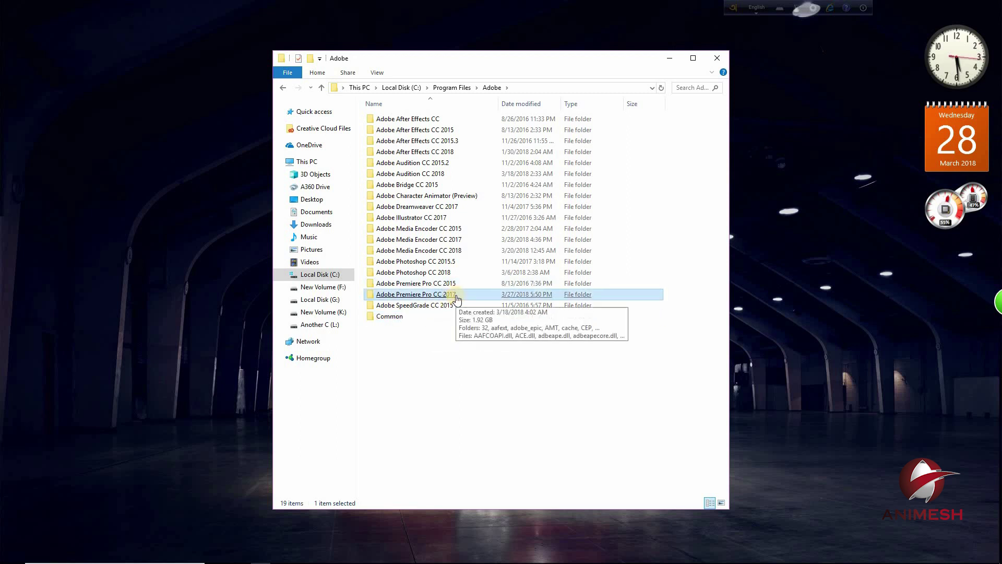
{"action": "double_click", "coordinate": [456, 298]}
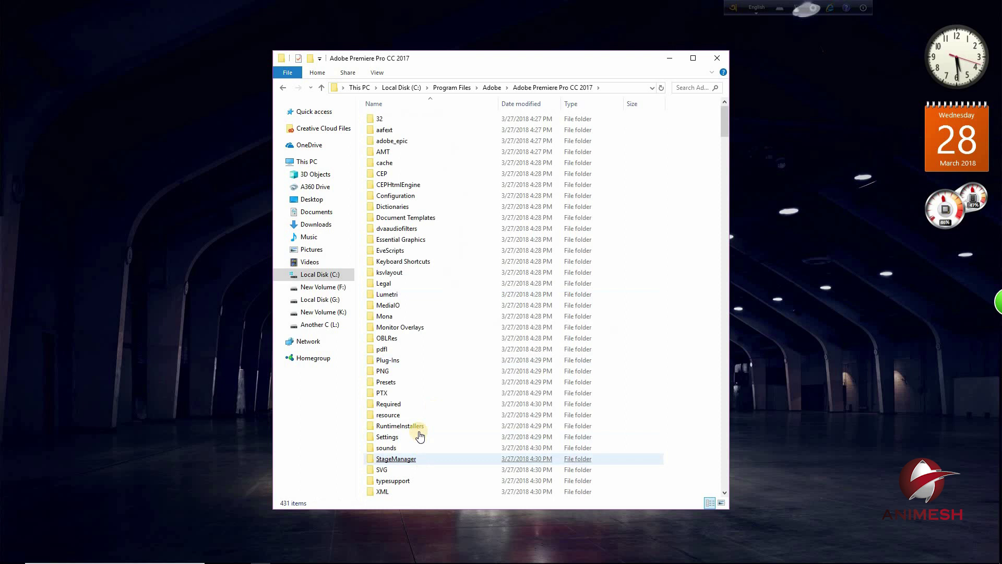
{"action": "scroll", "coordinate": [411, 446], "scroll_direction": "down", "scroll_amount": 9}
{"action": "left_click", "coordinate": [408, 274]}
{"action": "scroll", "coordinate": [470, 399], "scroll_direction": "down", "scroll_amount": 4}
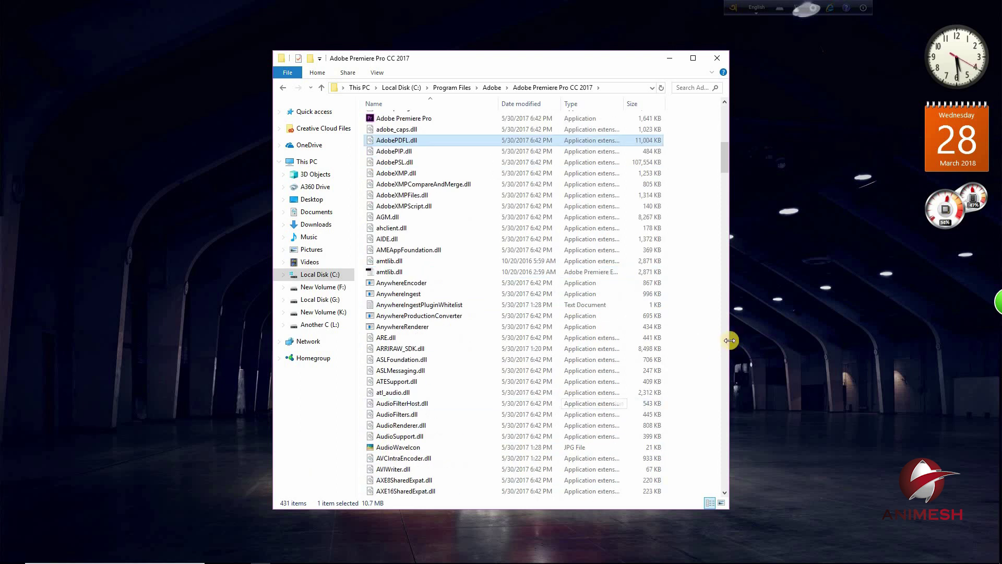
{"action": "left_click_drag", "start_coordinate": [774, 338], "coordinate": [767, 342]}
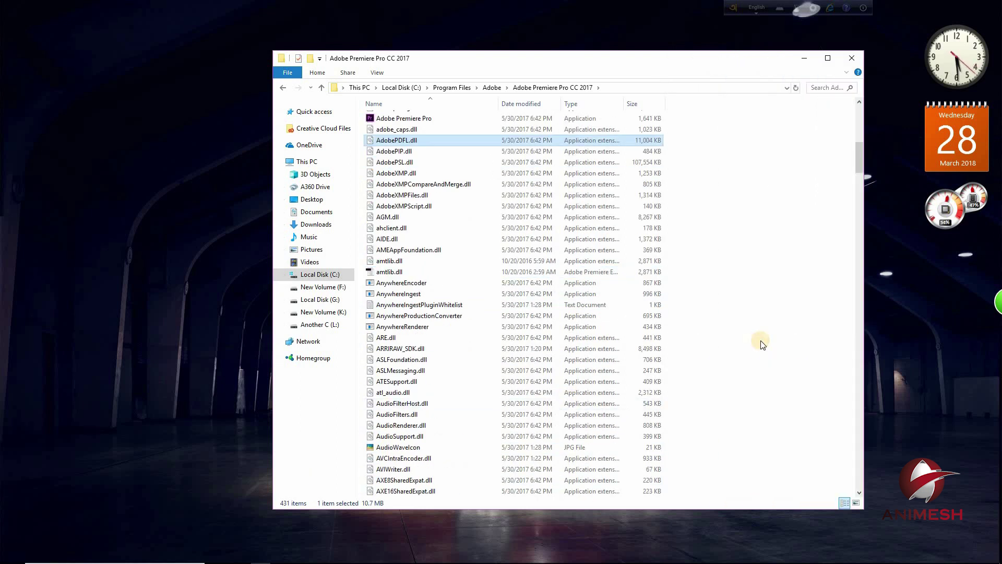
{"action": "scroll", "coordinate": [762, 343], "scroll_direction": "down", "scroll_amount": 2}
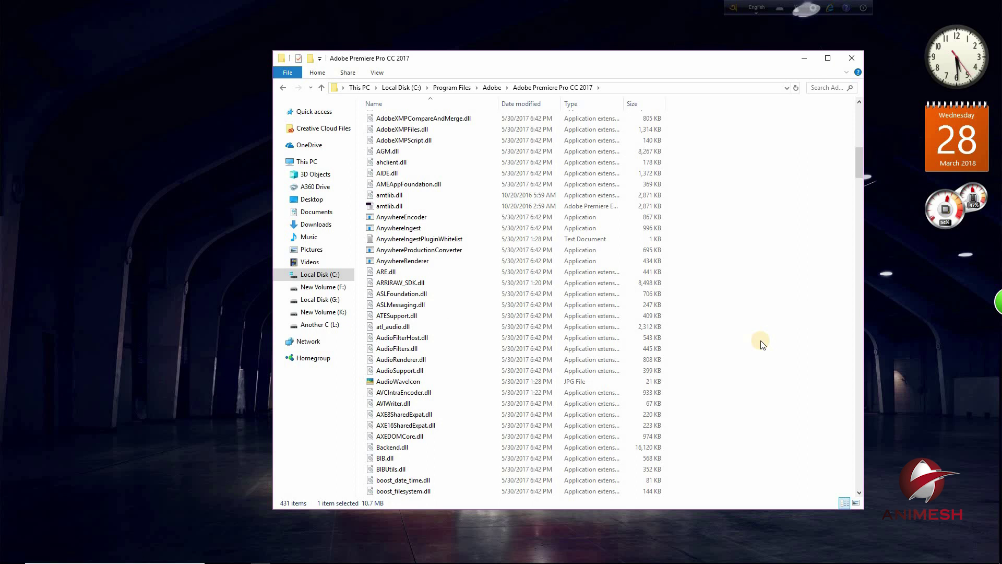
{"action": "scroll", "coordinate": [761, 344], "scroll_direction": "down", "scroll_amount": 20}
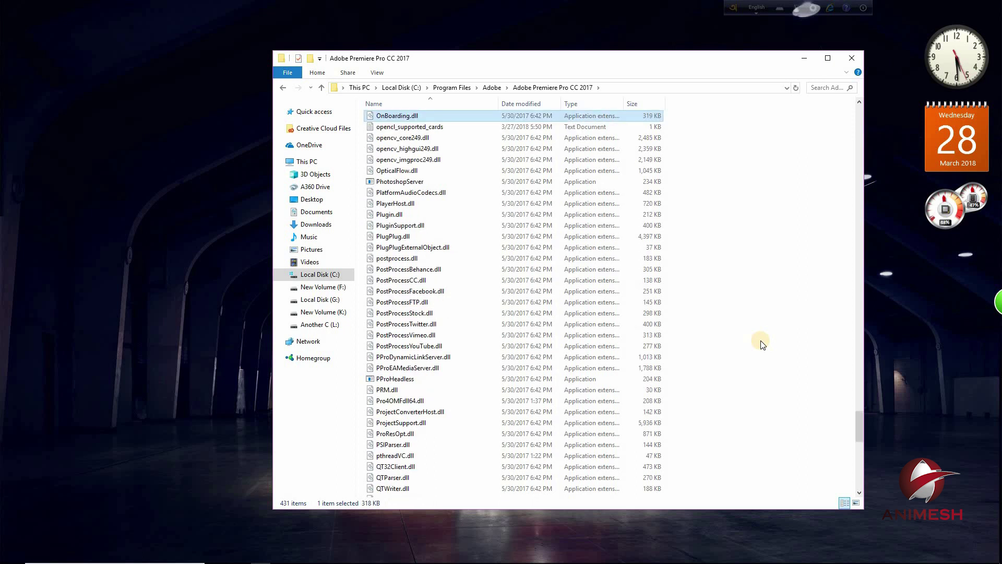
Open opencl_supported_cards in Notepad and check its NVIDIA GeForce GTX 1050 line.
{"action": "left_click", "coordinate": [411, 127]}
{"action": "double_click", "coordinate": [411, 127]}
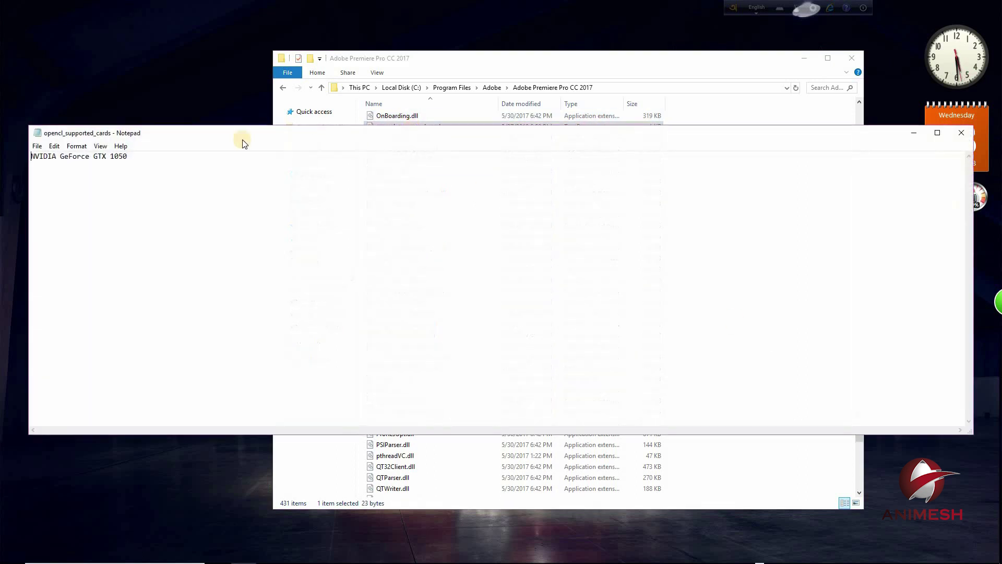
{"action": "left_click_drag", "start_coordinate": [232, 132], "coordinate": [317, 248]}
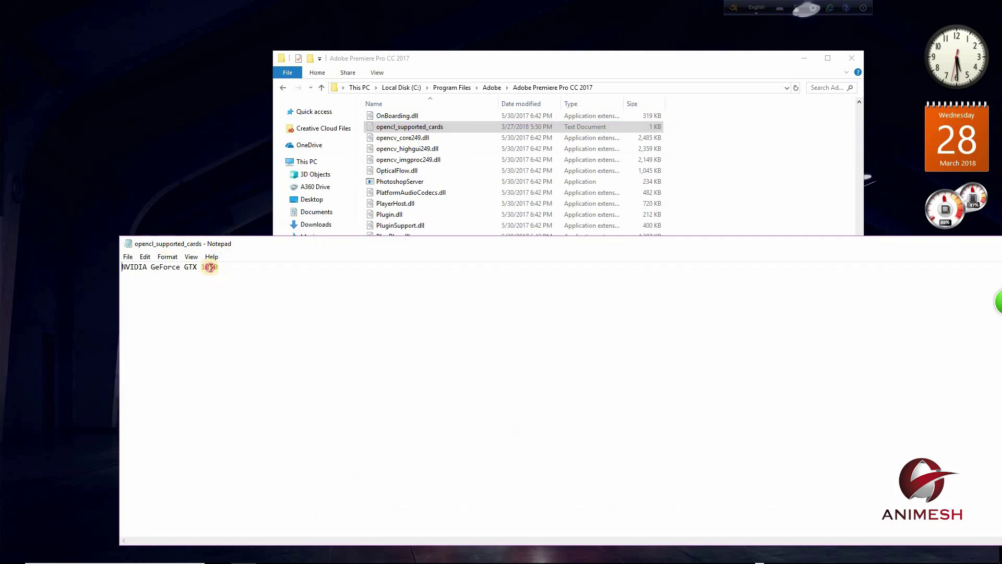
{"action": "left_click_drag", "start_coordinate": [218, 266], "coordinate": [124, 265]}
{"action": "left_click", "coordinate": [234, 269]}
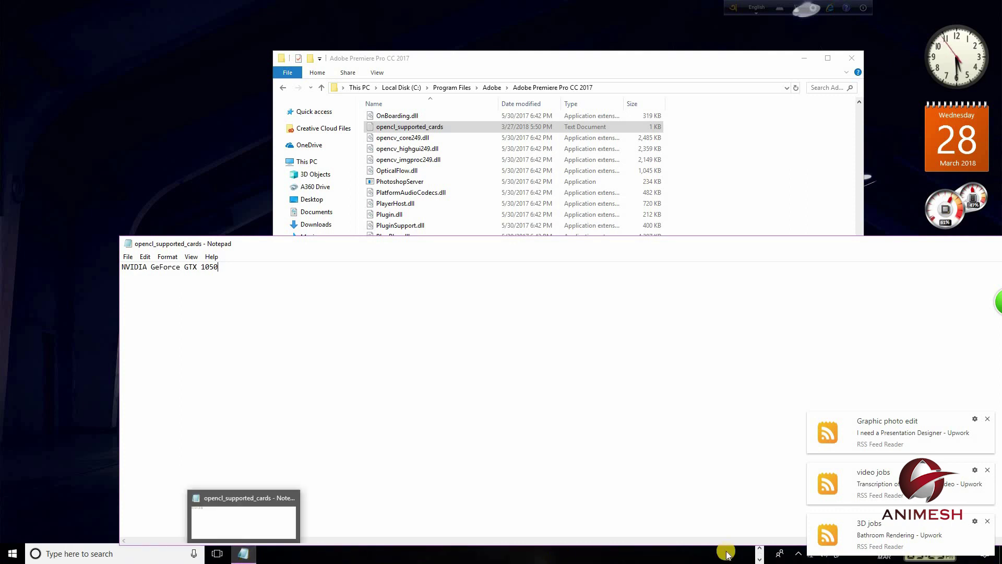
{"action": "left_click", "coordinate": [757, 555]}
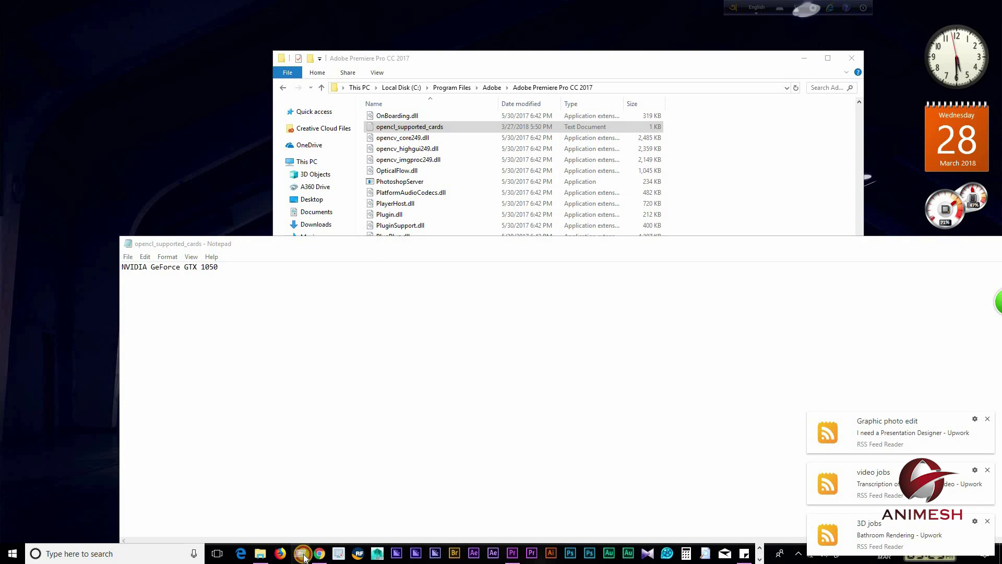
Run dxdiag and confirm on the Display tab that the card is NVIDIA GeForce GTX 1050.
{"action": "key", "text": "super+r"}
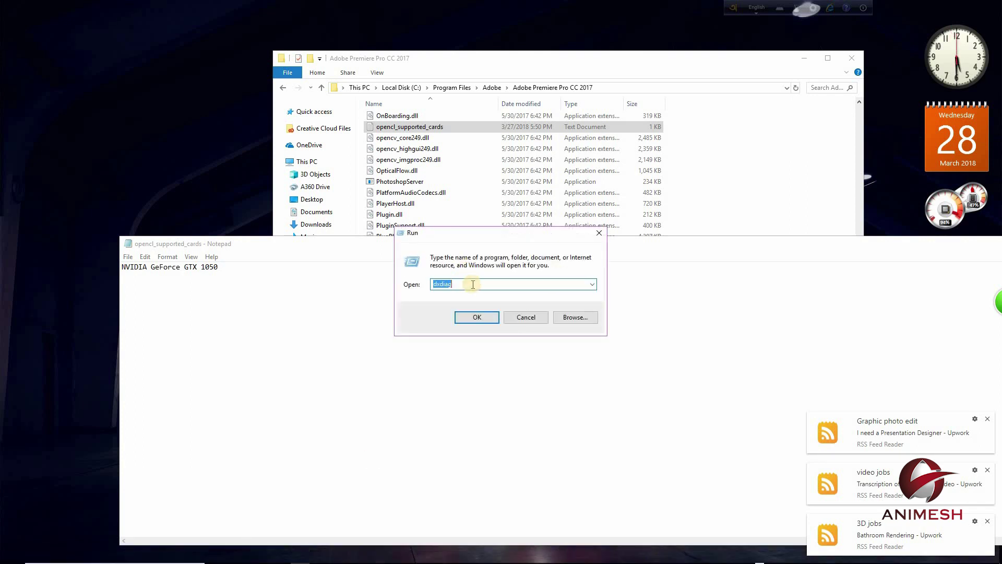
{"action": "type", "text": "dxdia"}
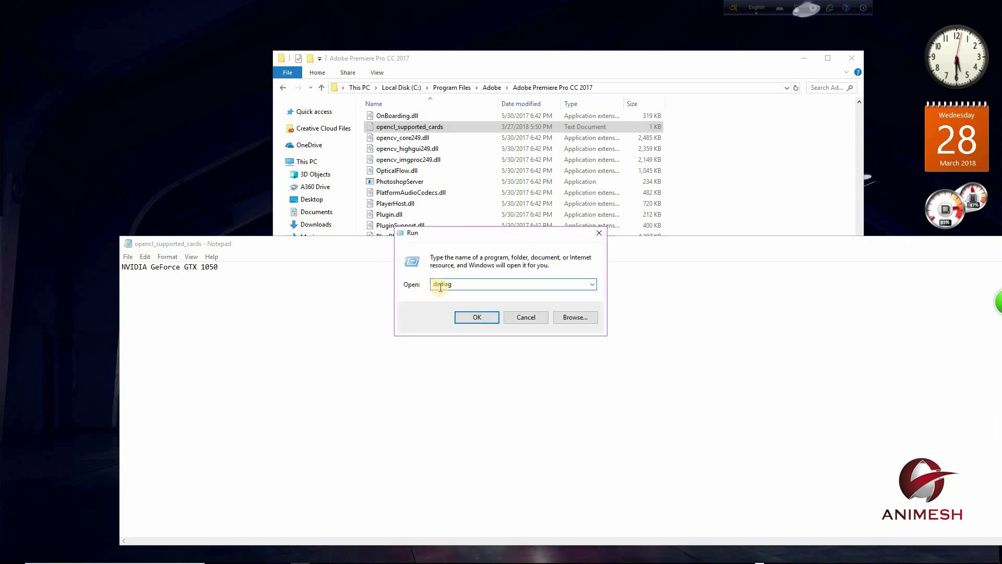
{"action": "type", "text": "g"}
{"action": "left_click", "coordinate": [477, 316]}
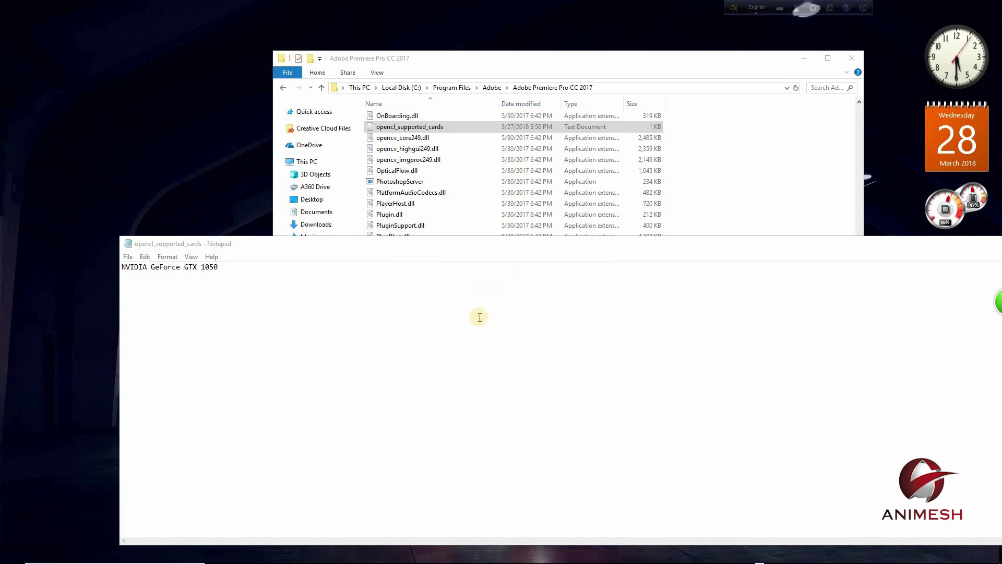
{"action": "left_click", "coordinate": [356, 170]}
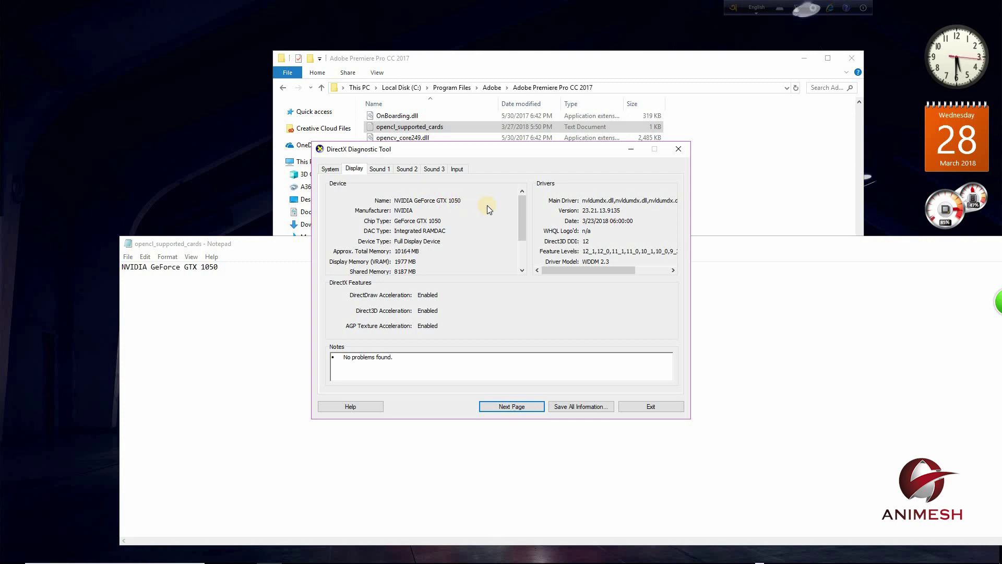
{"action": "left_click_drag", "start_coordinate": [516, 148], "coordinate": [605, 261]}
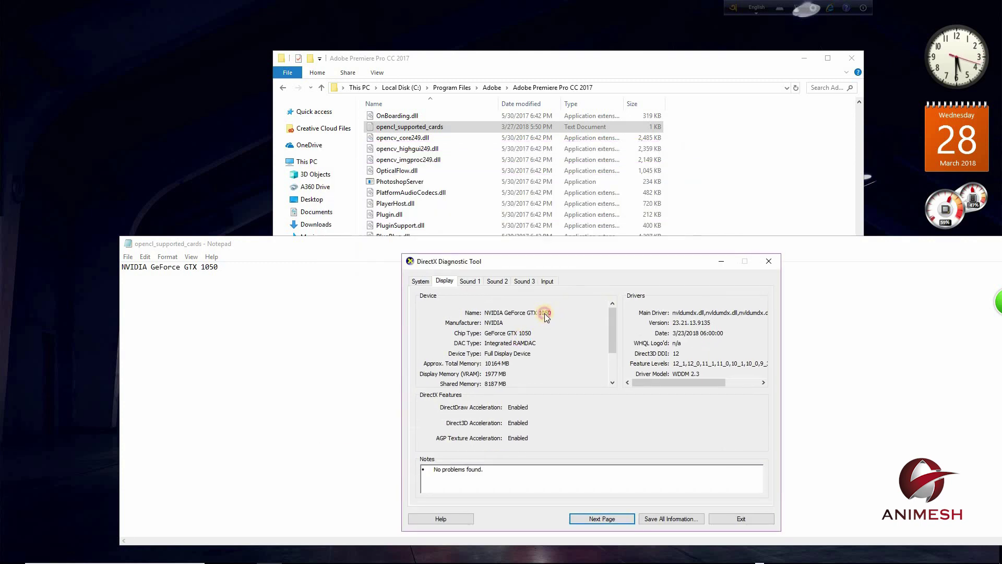
Close the opencl_supported_cards Notepad window.
{"action": "left_click", "coordinate": [226, 286]}
{"action": "left_click_drag", "start_coordinate": [883, 242], "coordinate": [772, 269]}
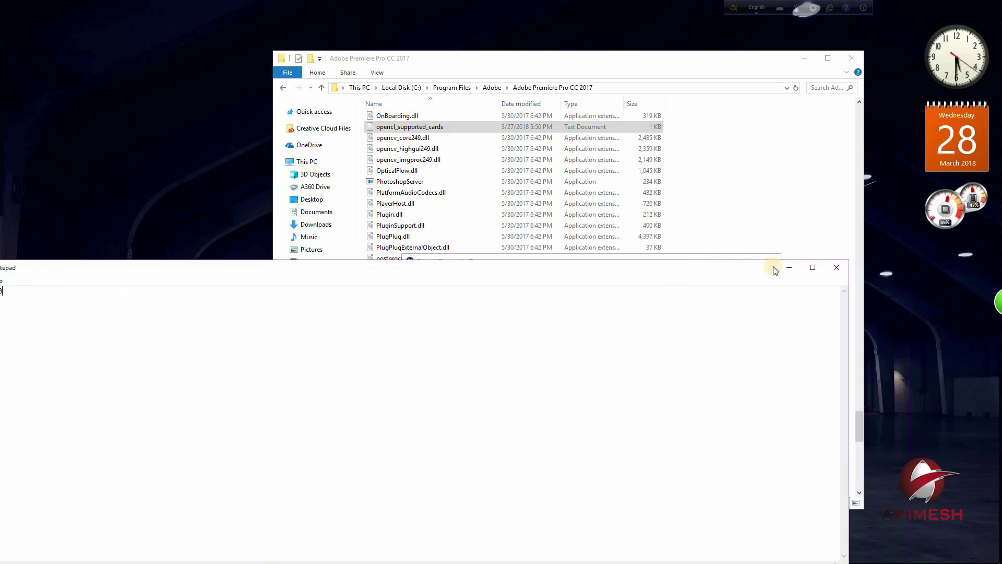
{"action": "left_click", "coordinate": [831, 269]}
Exit DirectX Diagnostic Tool, reopen the Adobe Premiere Pro CC 2017 folder, then close Explorer.
{"action": "left_click", "coordinate": [769, 262]}
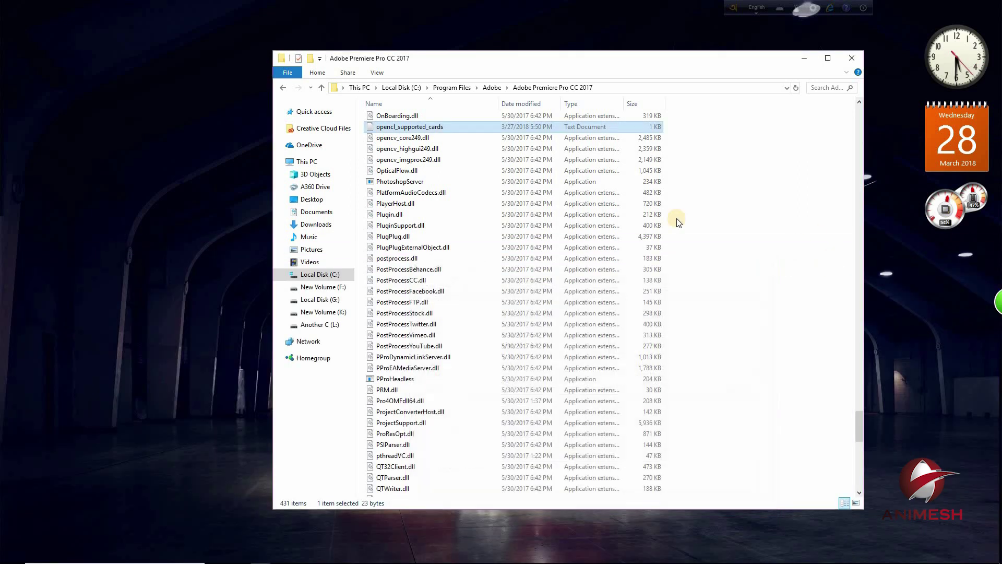
{"action": "left_click", "coordinate": [321, 88]}
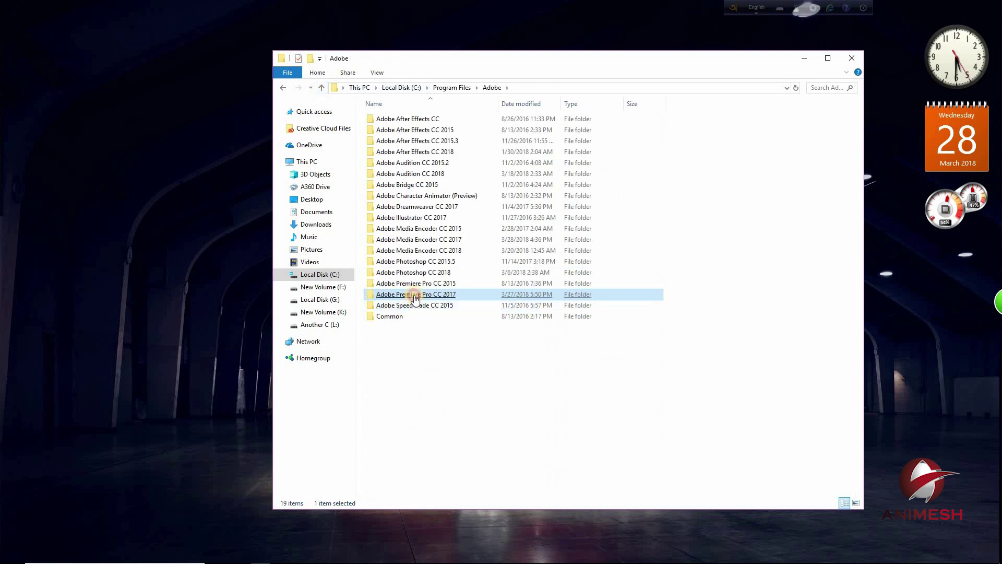
{"action": "double_click", "coordinate": [384, 296]}
{"action": "scroll", "coordinate": [651, 447], "scroll_direction": "down", "scroll_amount": 3}
{"action": "scroll", "coordinate": [651, 446], "scroll_direction": "down", "scroll_amount": 5}
{"action": "left_click", "coordinate": [652, 447]}
{"action": "scroll", "coordinate": [652, 447], "scroll_direction": "down", "scroll_amount": 5}
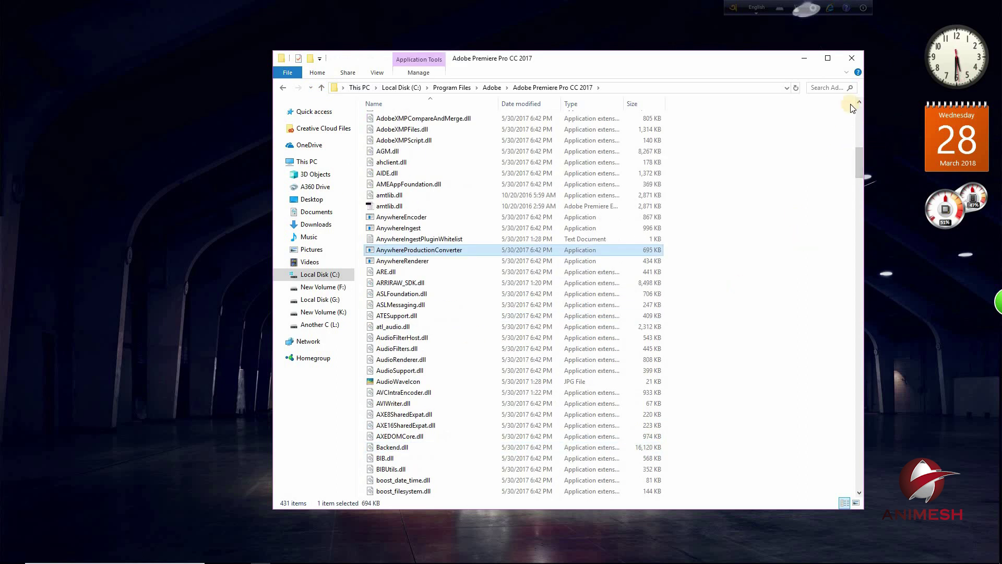
{"action": "left_click", "coordinate": [851, 58]}
Launch Premiere Pro, start a new project, and set the renderer to GPU Acceleration (CUDA).
{"action": "left_click", "coordinate": [517, 554]}
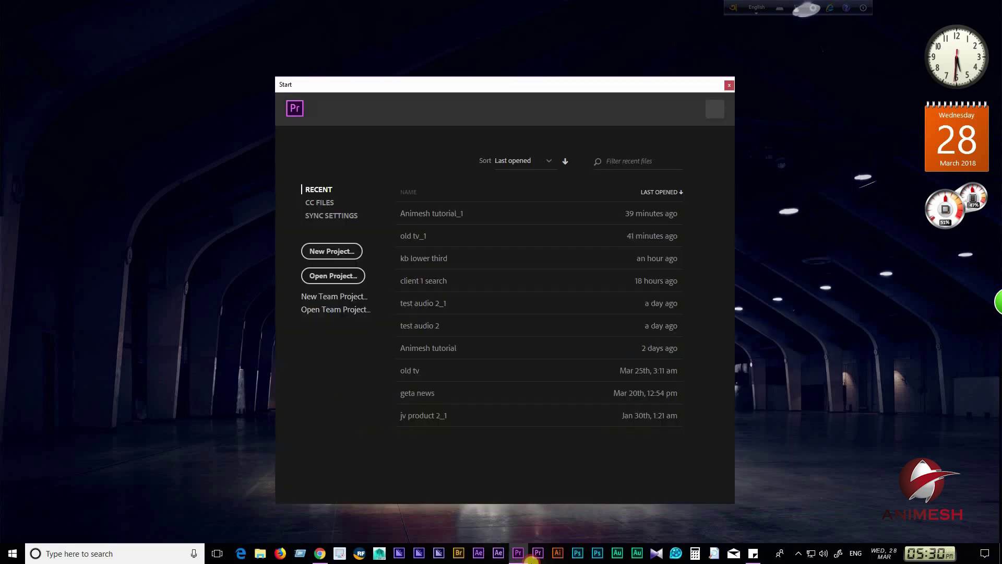
{"action": "left_click", "coordinate": [6, 16]}
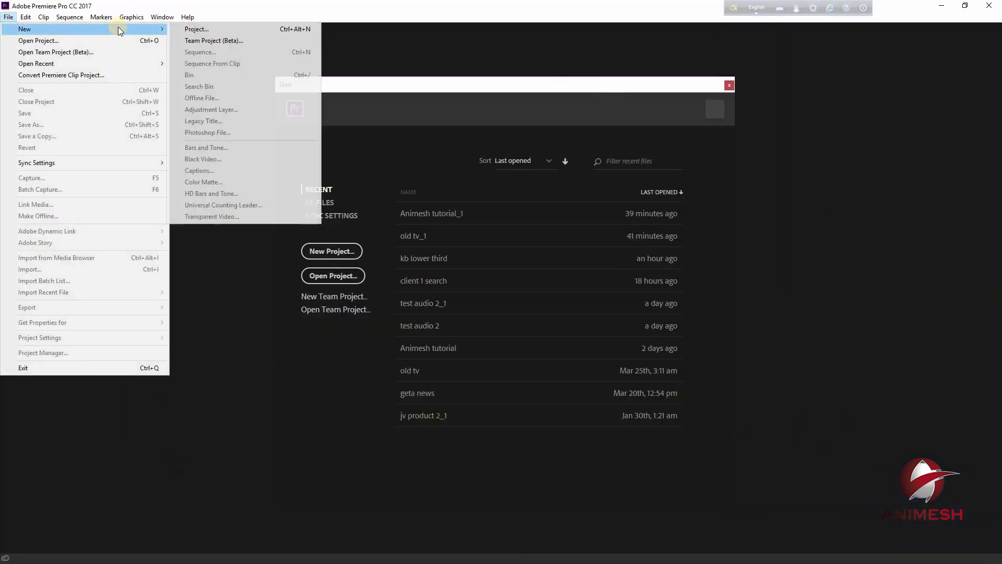
{"action": "left_click", "coordinate": [192, 26]}
{"action": "left_click", "coordinate": [526, 194]}
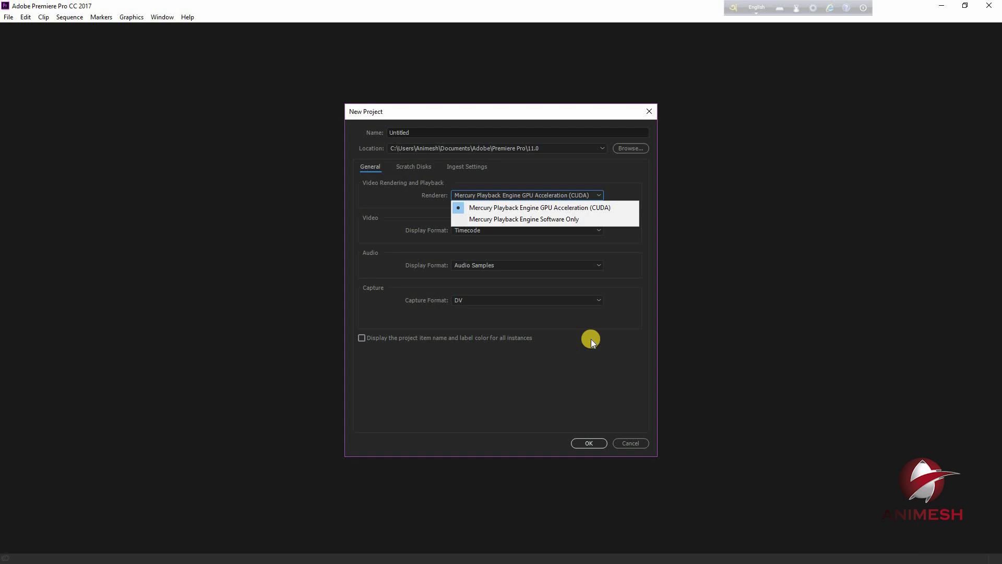
{"action": "left_click", "coordinate": [497, 219]}
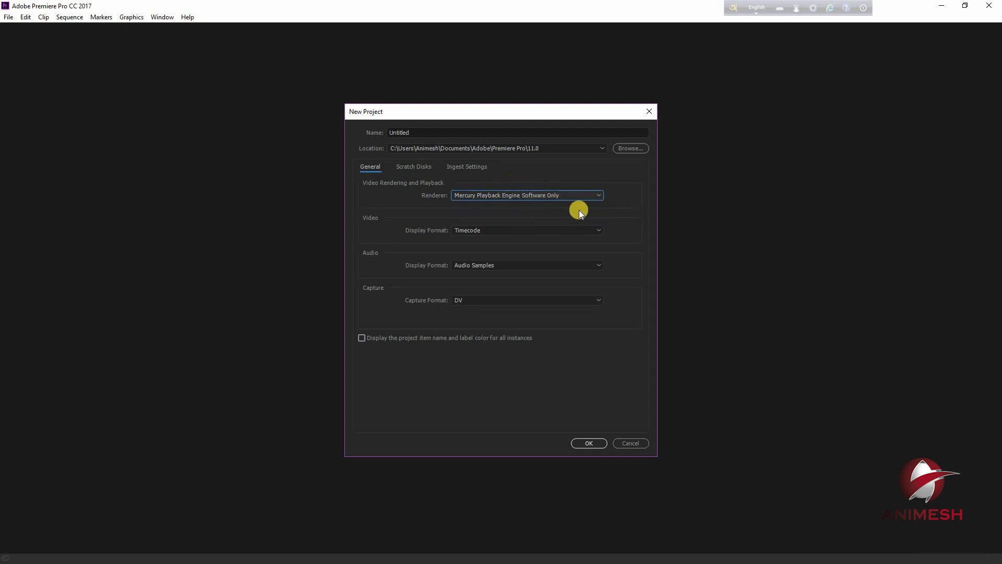
{"action": "left_click", "coordinate": [540, 196]}
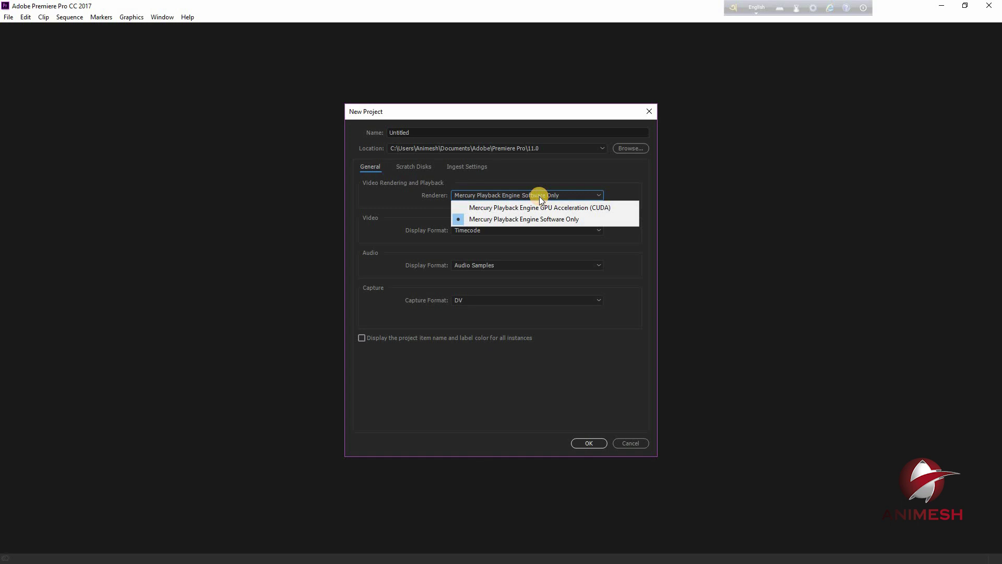
{"action": "left_click", "coordinate": [539, 207]}
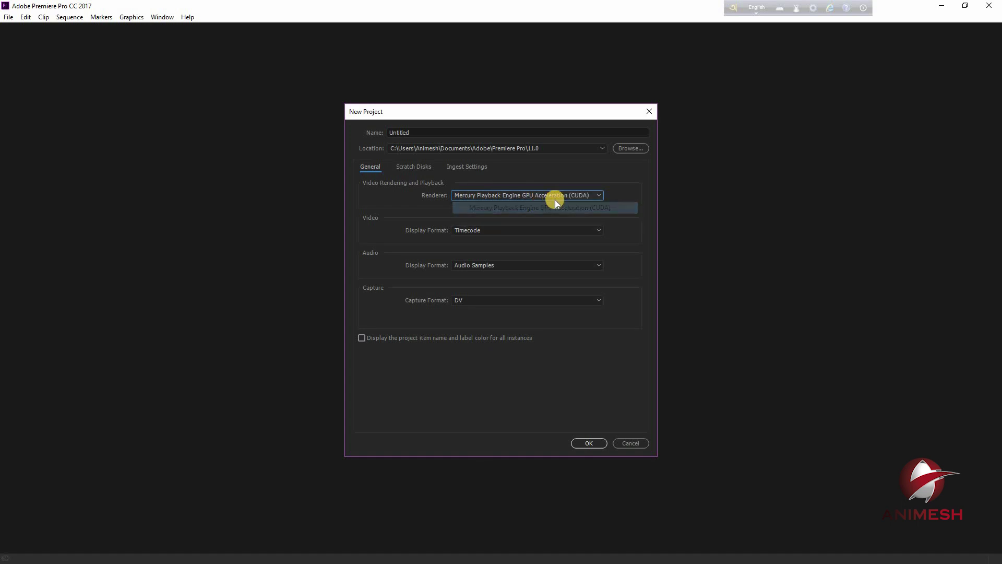